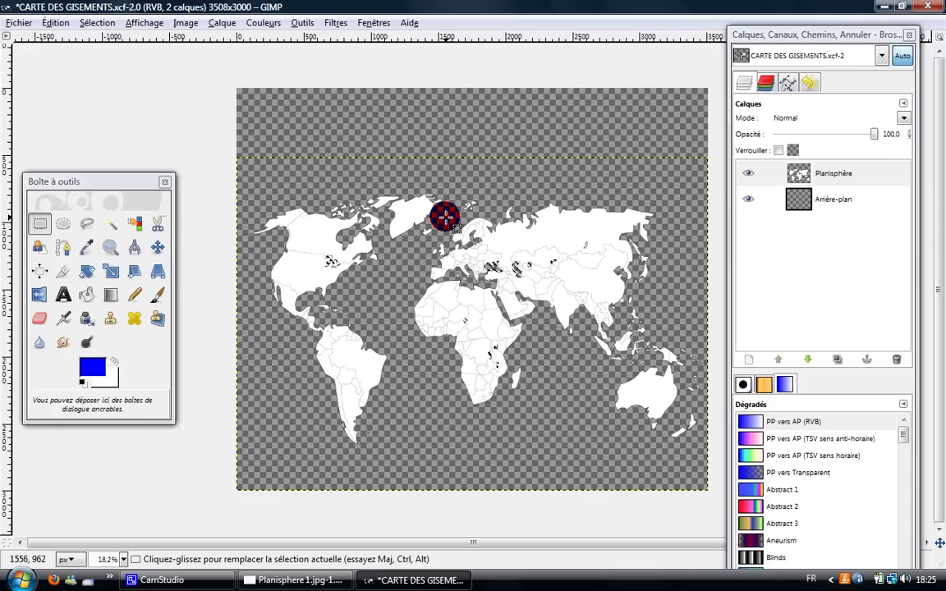
Deselect everything, then activate the Arrière-plan layer and then the Planisphère layer.
click(94, 23)
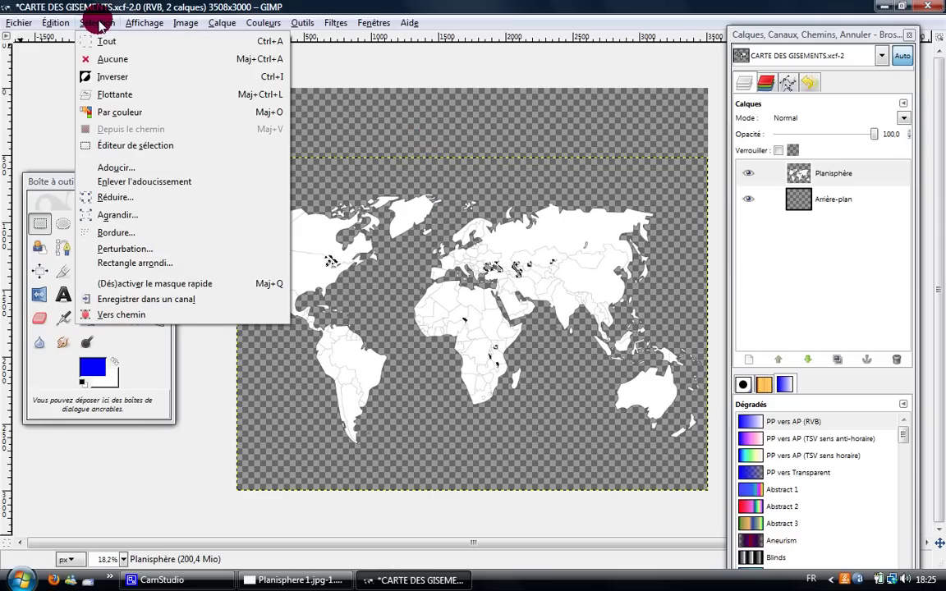
click(89, 61)
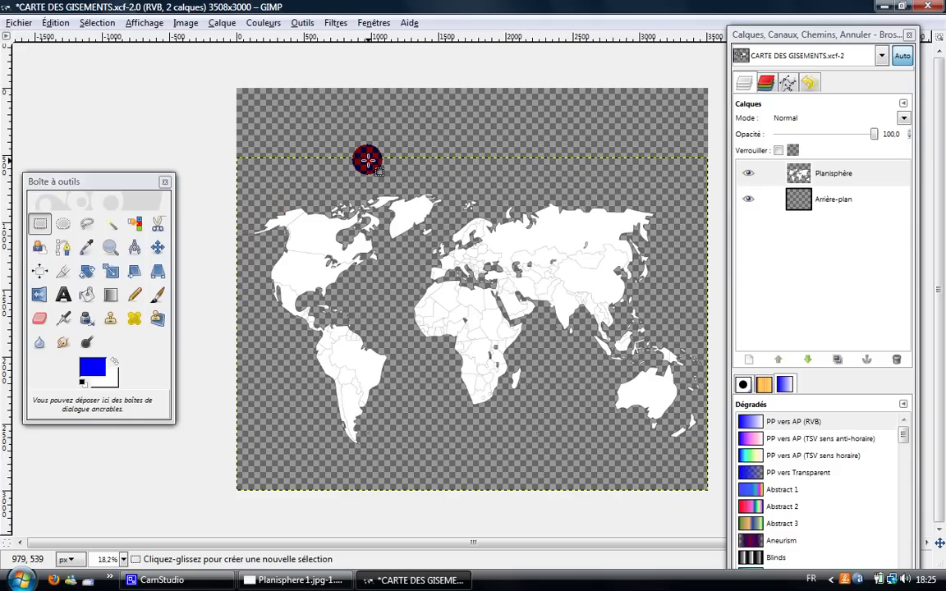
click(851, 197)
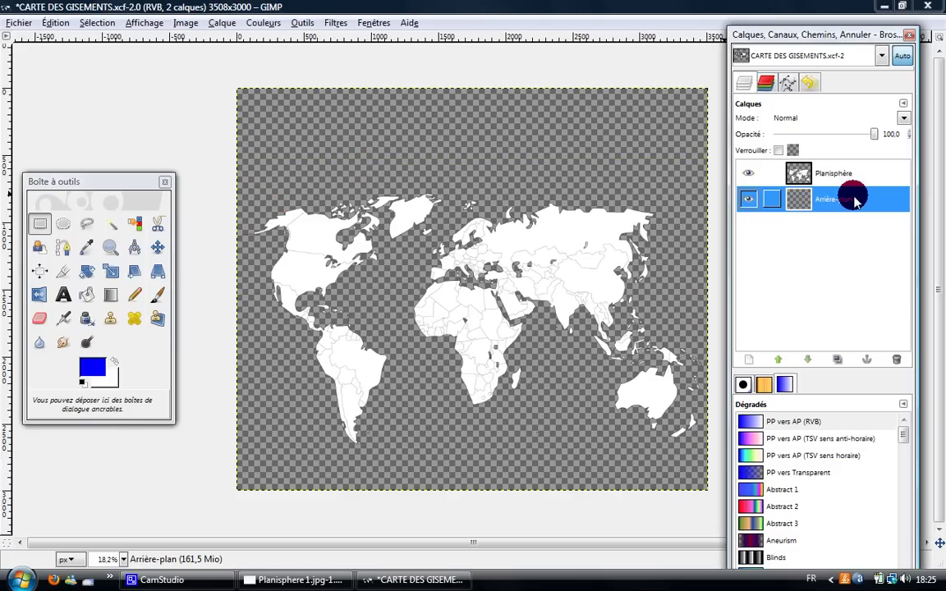
click(851, 182)
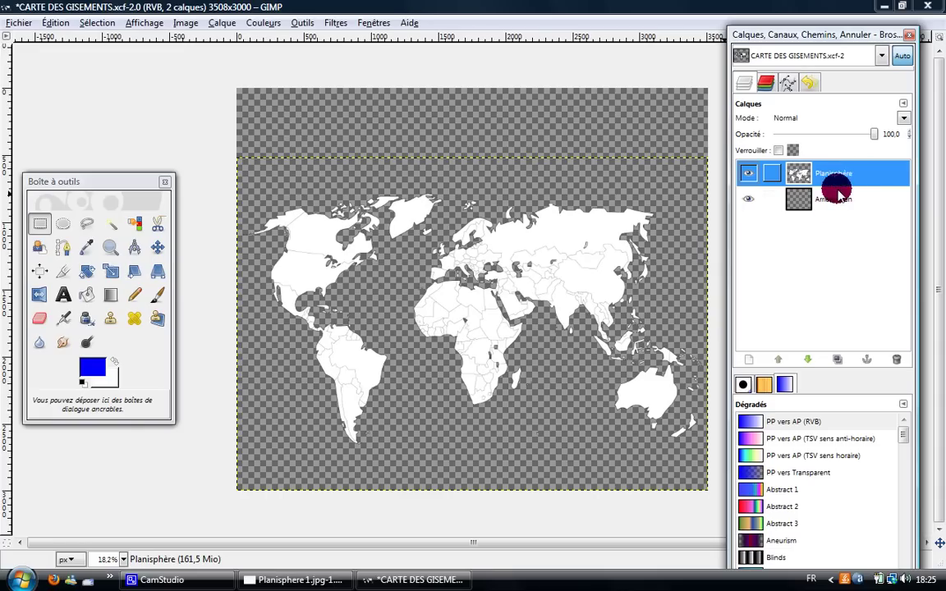
Create a new 3508×3000 layer named 'mer' with white fill.
click(749, 360)
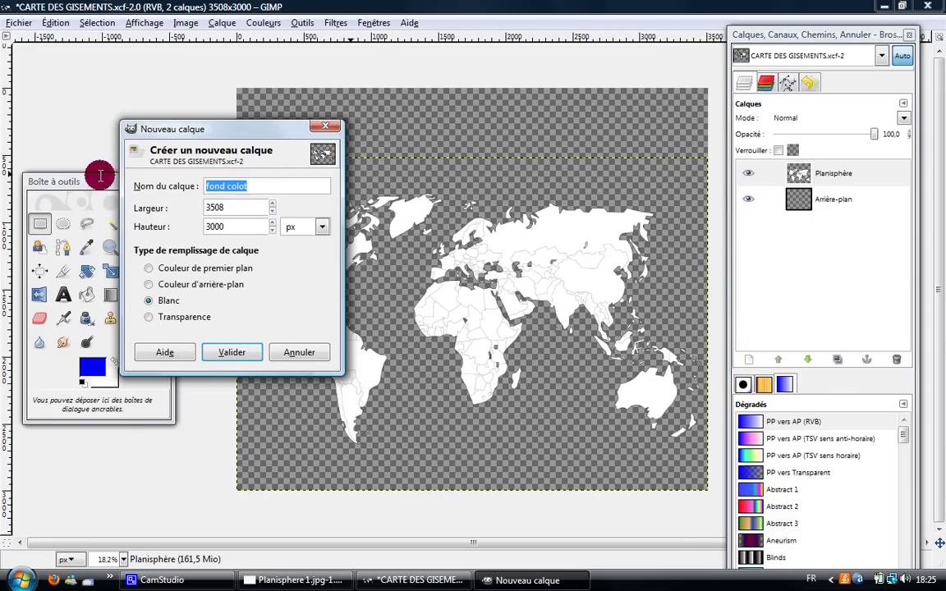
text(mer)
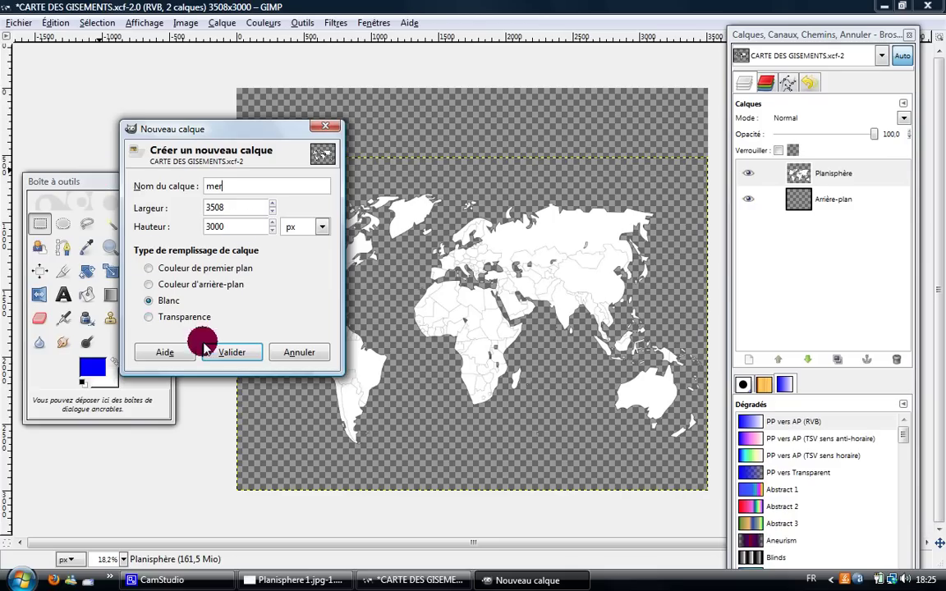
click(231, 355)
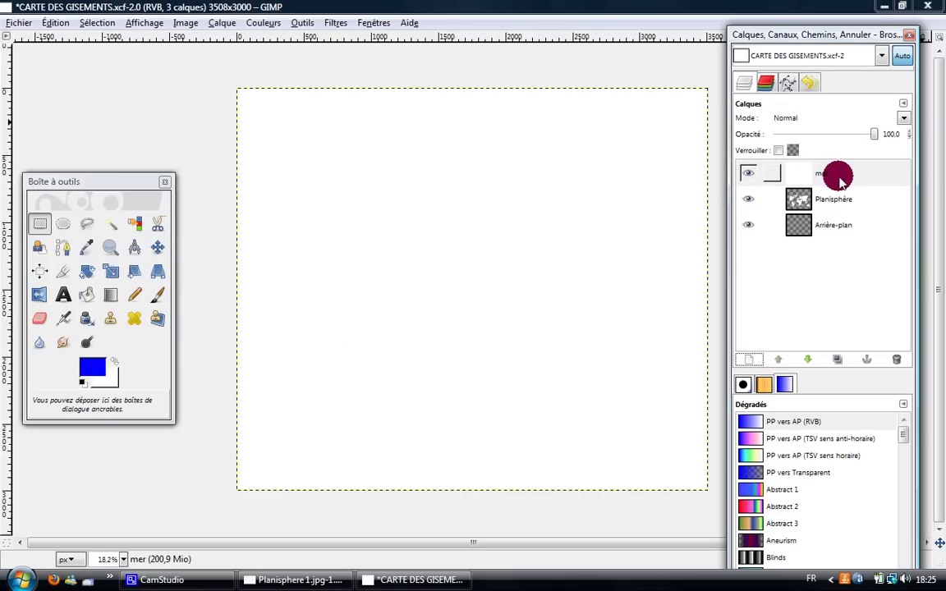
Lower the mer layer one level so it sits below Planisphère and above Arrière-plan.
click(839, 181)
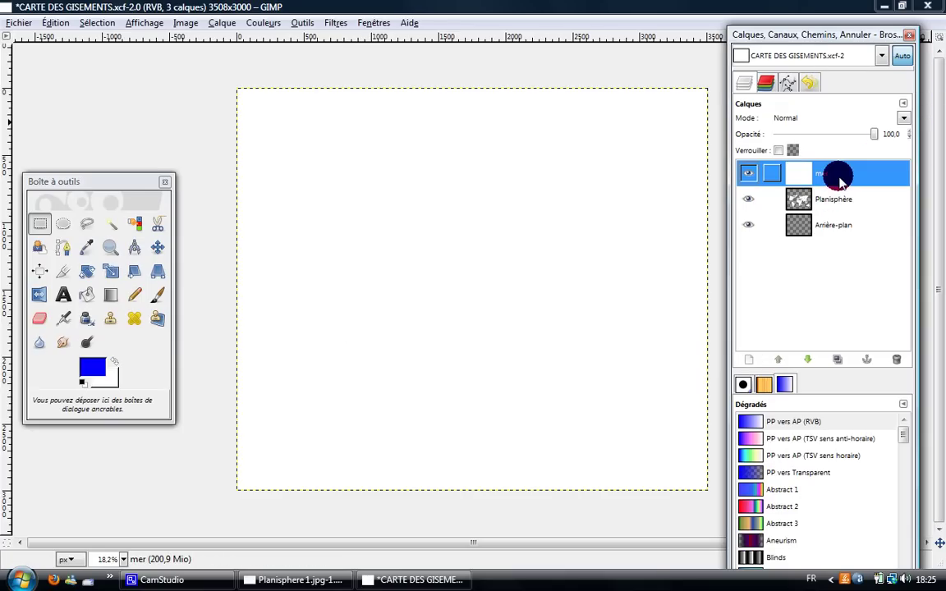
click(810, 360)
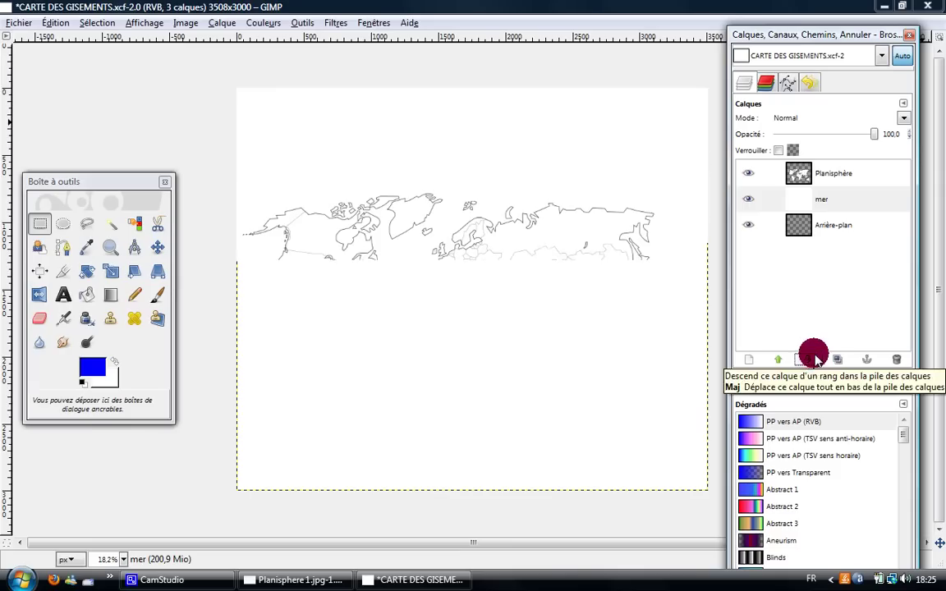
click(834, 227)
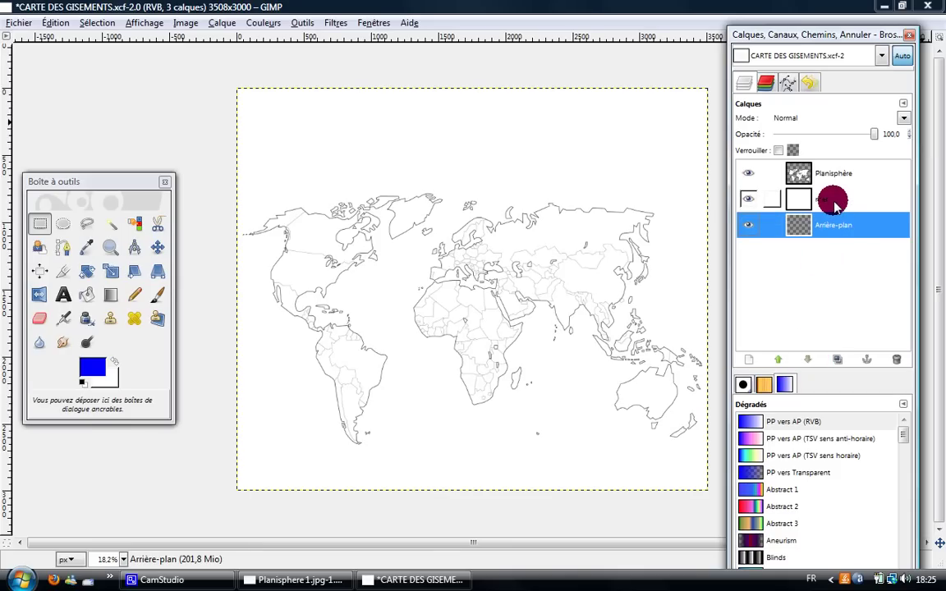
click(836, 207)
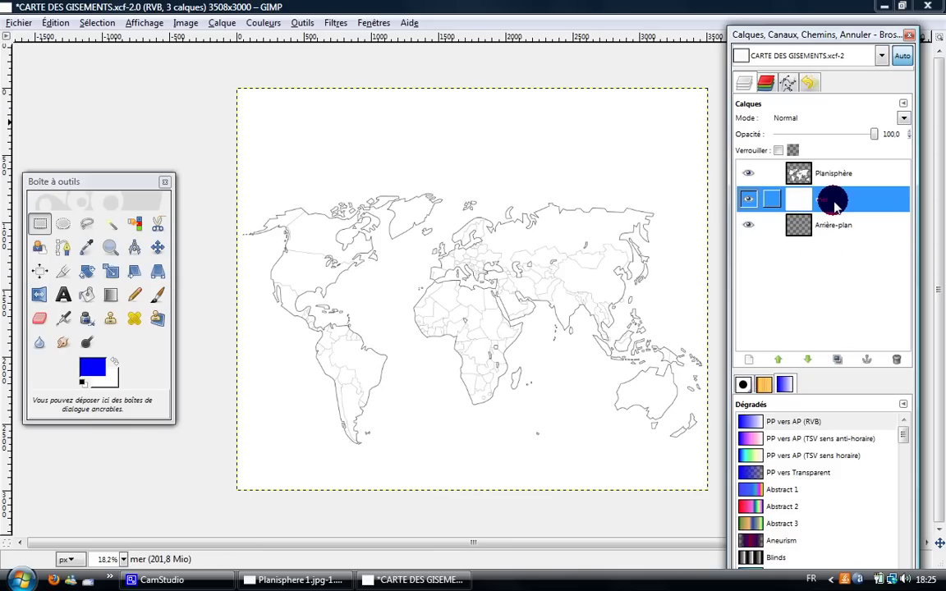
click(838, 170)
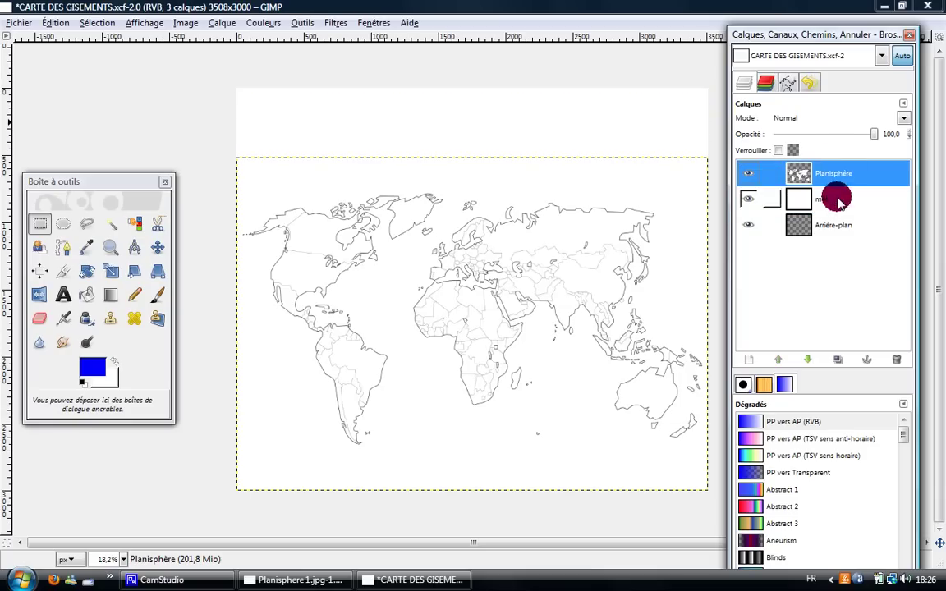
Toggle layer visibility to verify the stacking, leaving all layers visible and mer active.
click(772, 199)
click(772, 224)
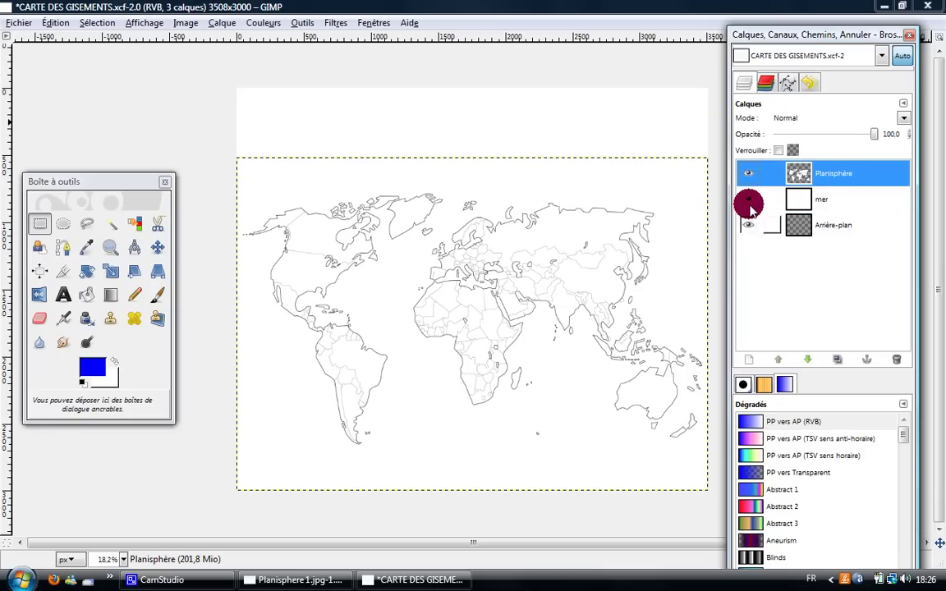
click(749, 201)
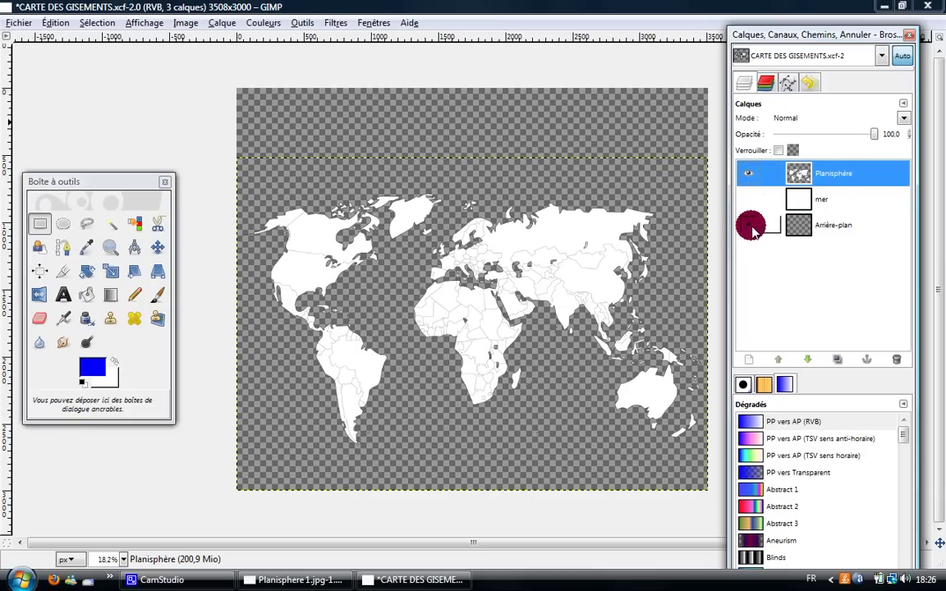
click(749, 226)
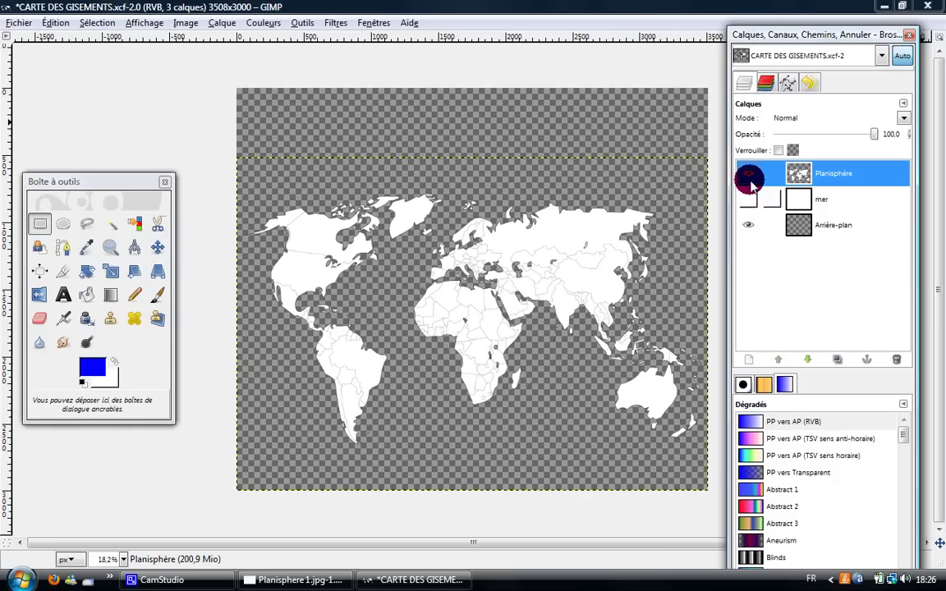
click(752, 202)
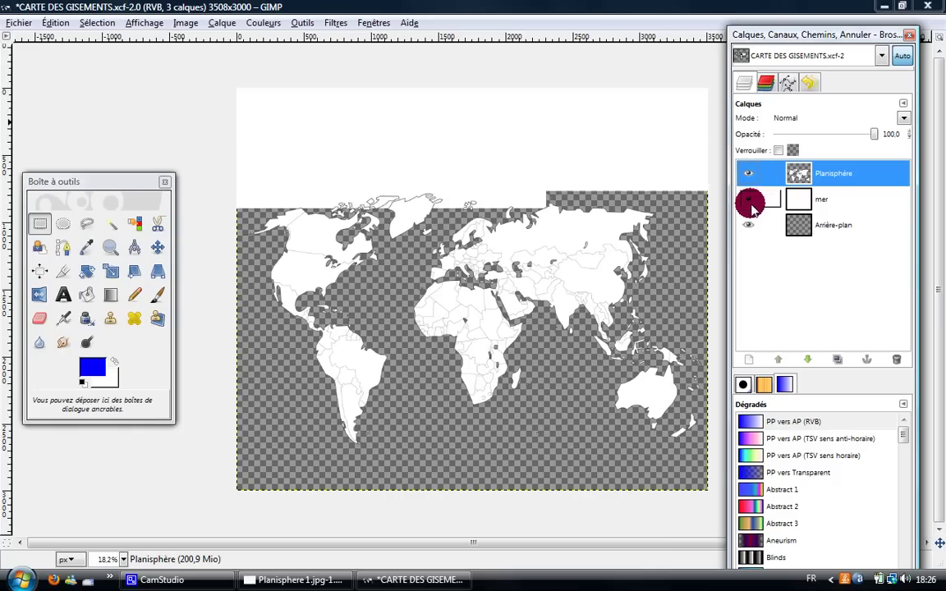
click(819, 201)
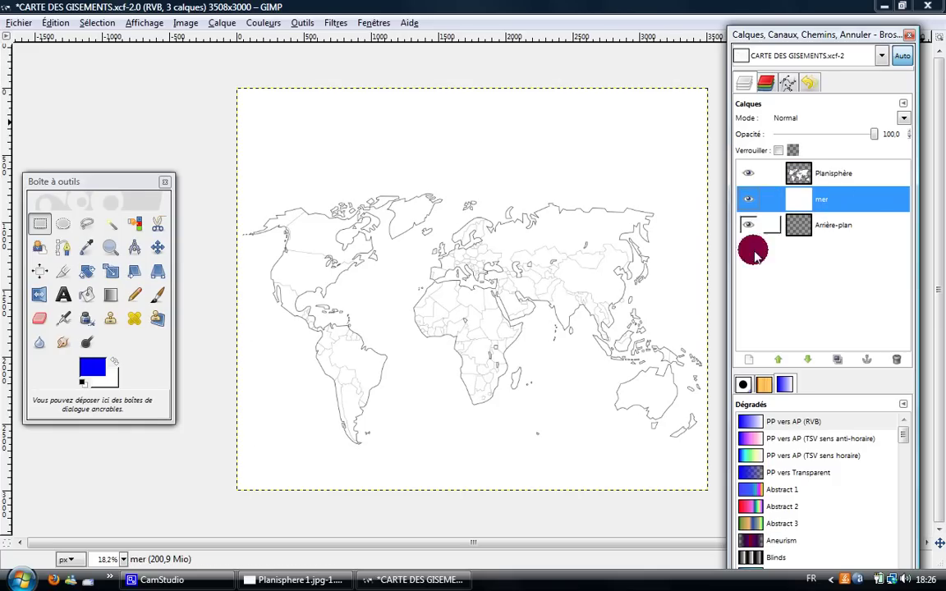
Select Bucket Fill and dock its widened Tool Options panel beneath the toolbox.
click(86, 294)
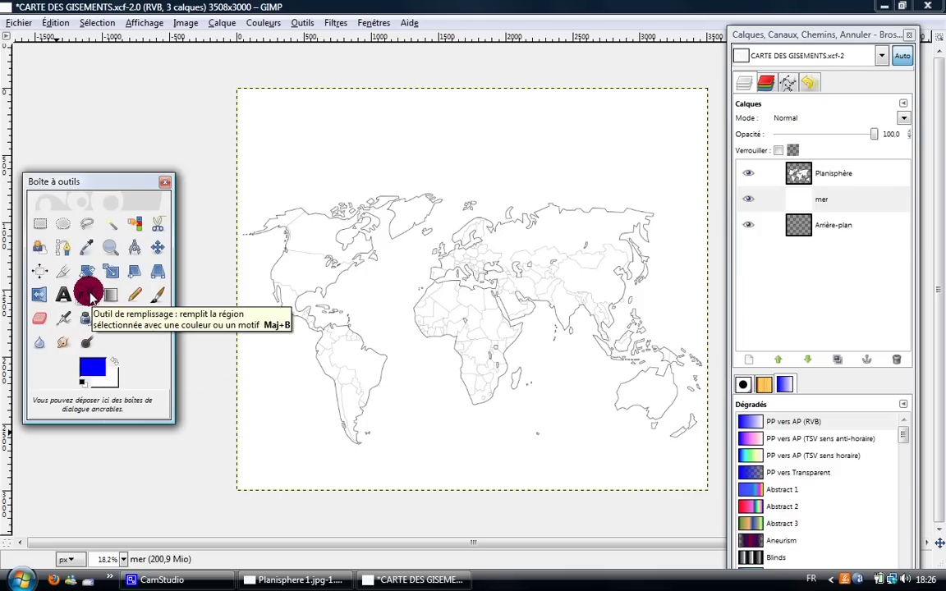
drag(93, 192, 95, 36)
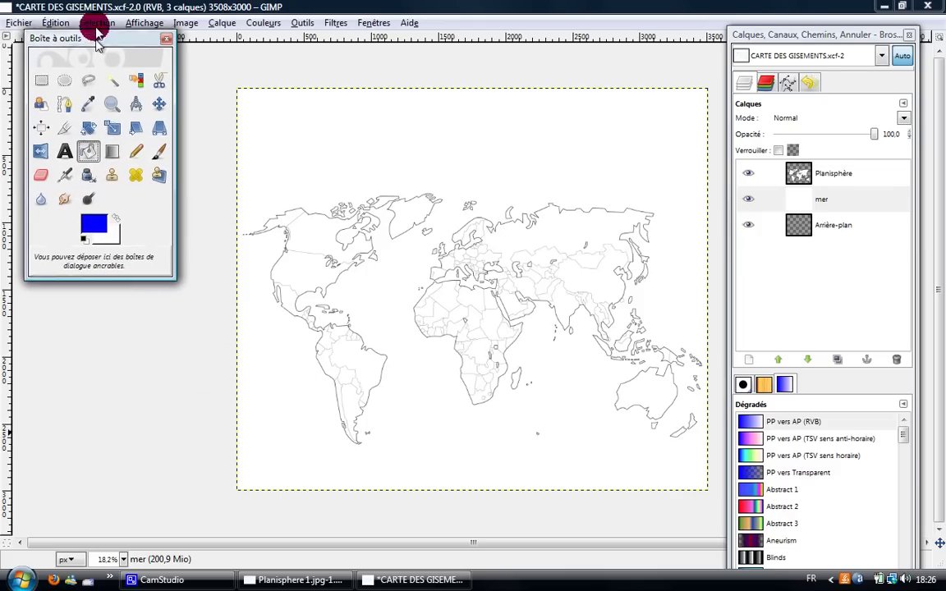
double_click(90, 141)
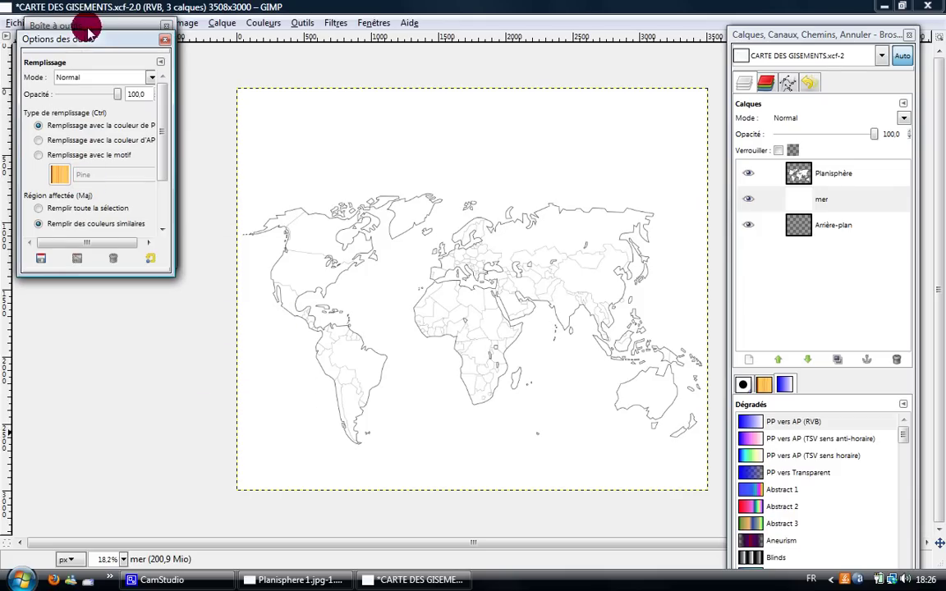
mouse_move(79, 25)
mouse_down()
mouse_move(119, 324)
mouse_move(91, 300)
mouse_up()
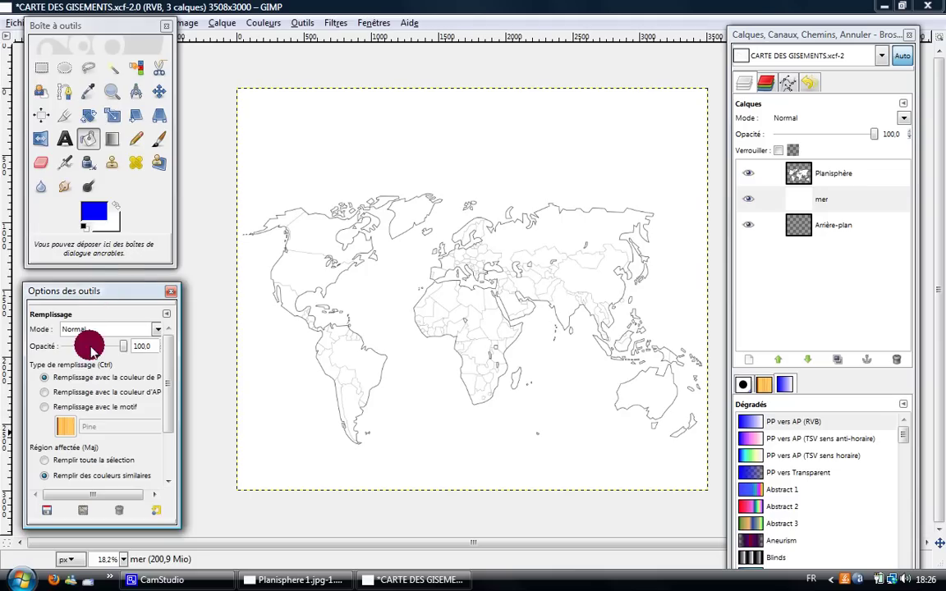
drag(177, 377, 233, 378)
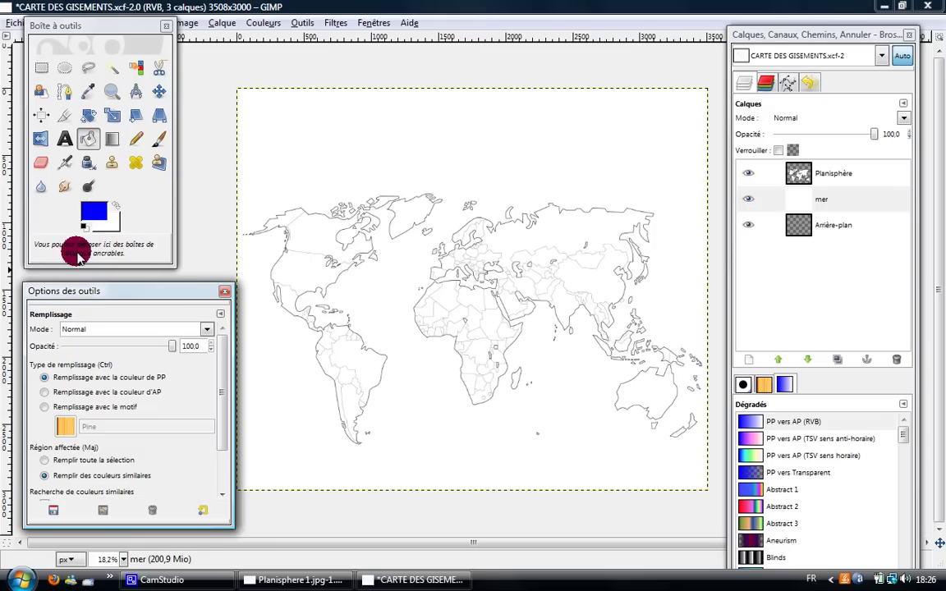
Keep blue 0000ff as foreground and bucket-fill the mer layer with it.
click(94, 212)
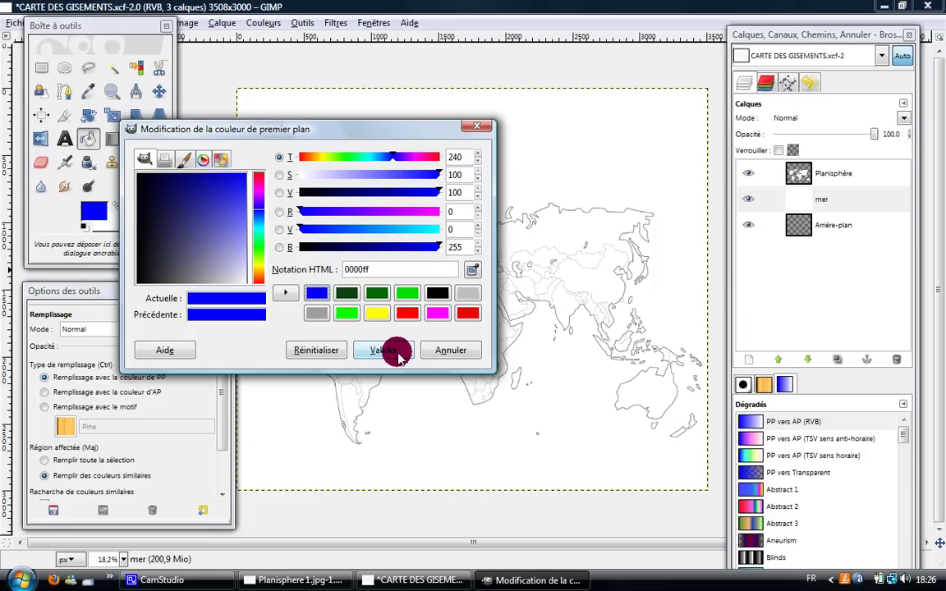
click(388, 350)
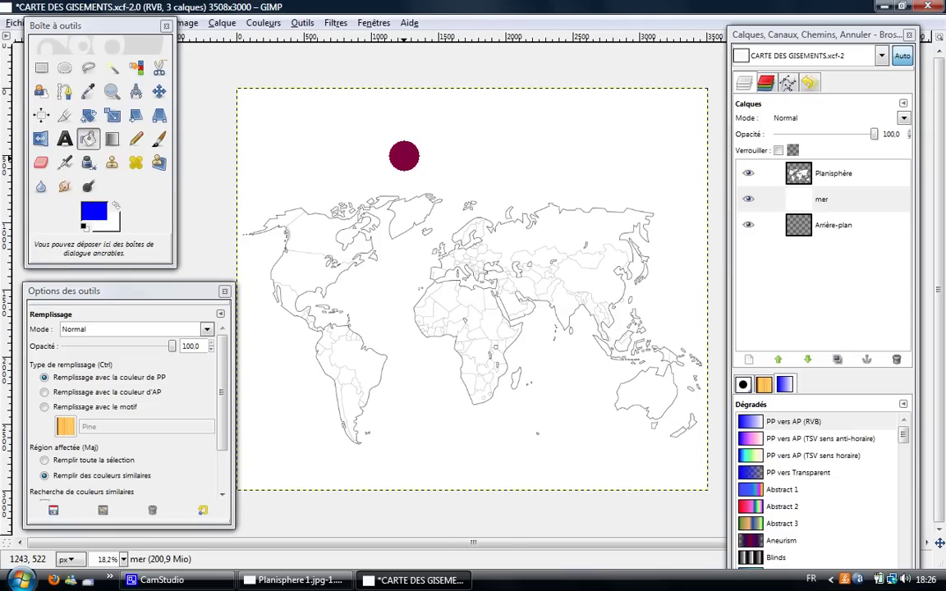
click(403, 156)
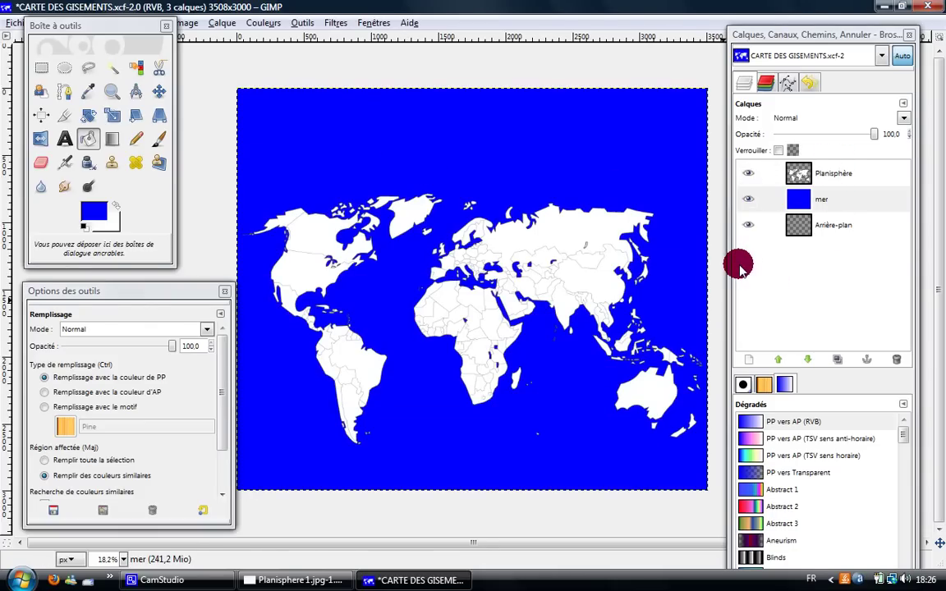
Undo the blue fill, test a Pine pattern fill on mer, and undo that too.
key(ctrl+z)
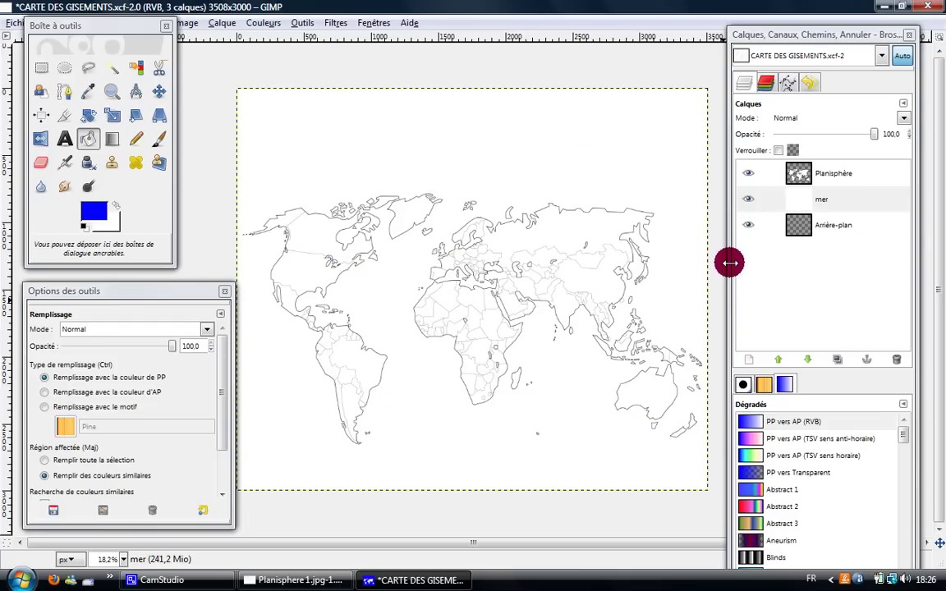
click(74, 409)
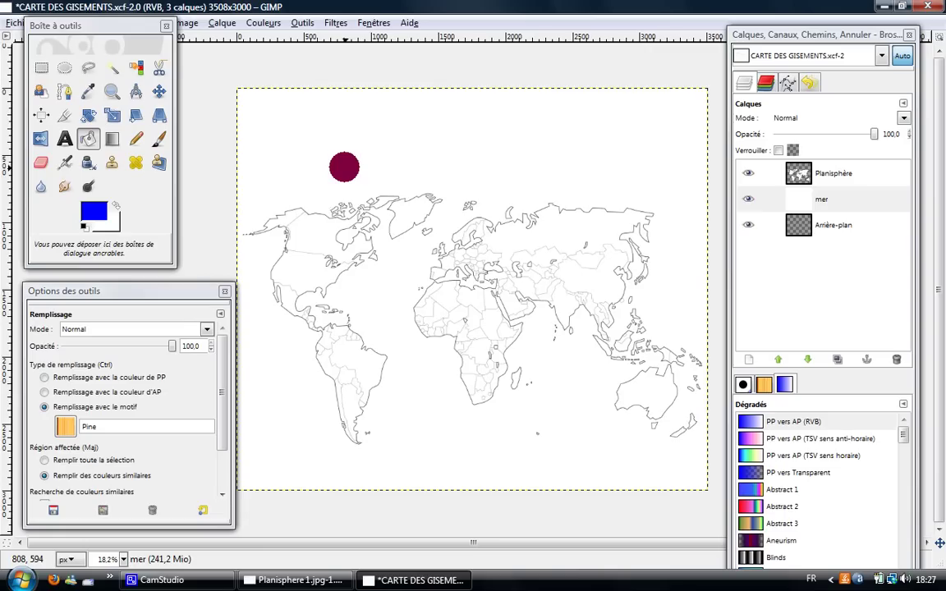
click(345, 169)
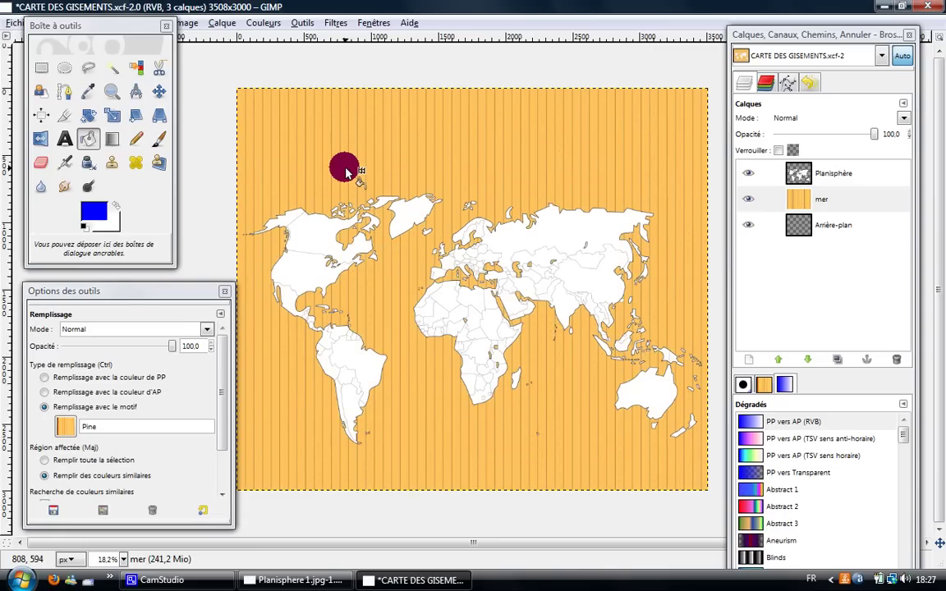
key(ctrl+z)
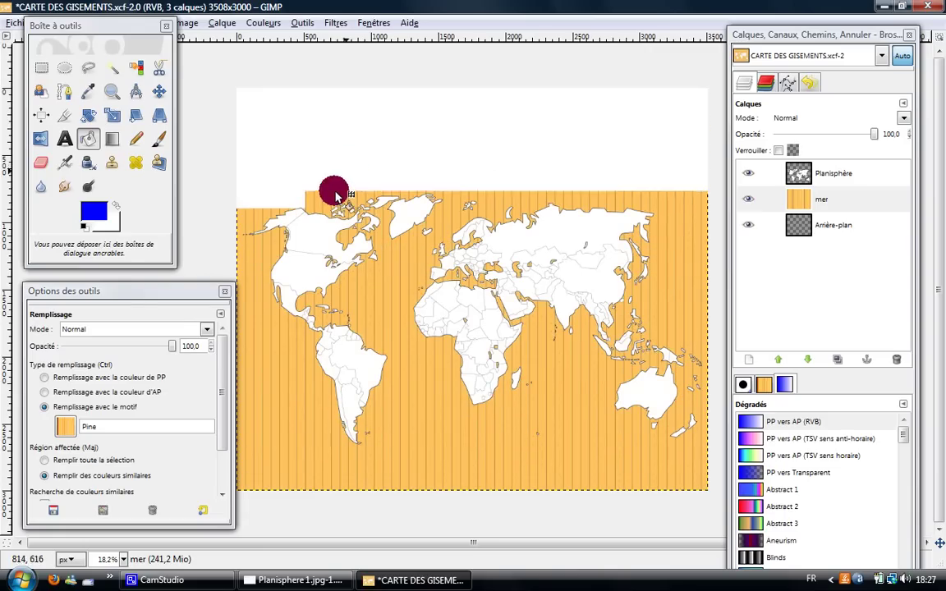
click(65, 426)
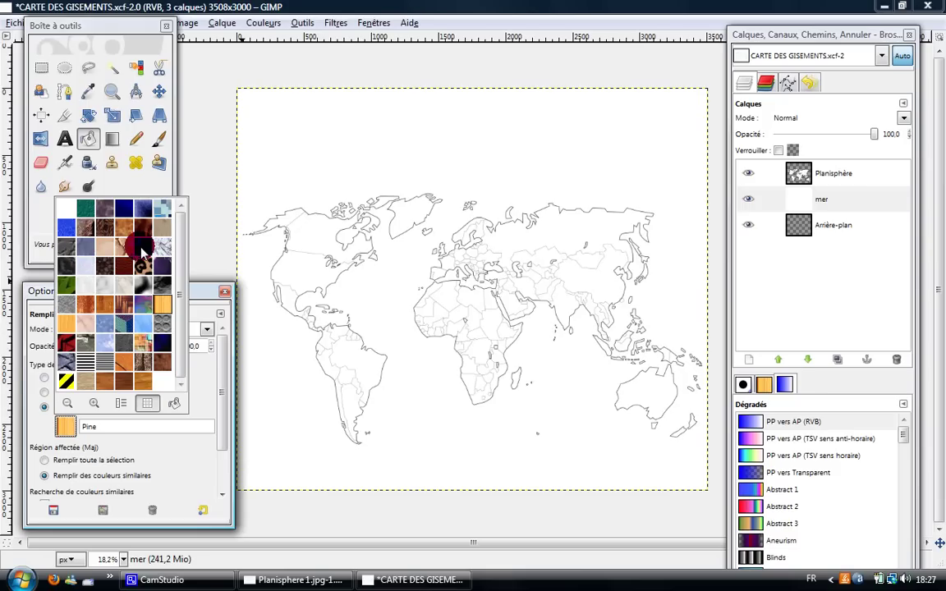
Choose the Big Blue pattern, test-fill mer with it, undo, and reposition Tool Options.
click(123, 207)
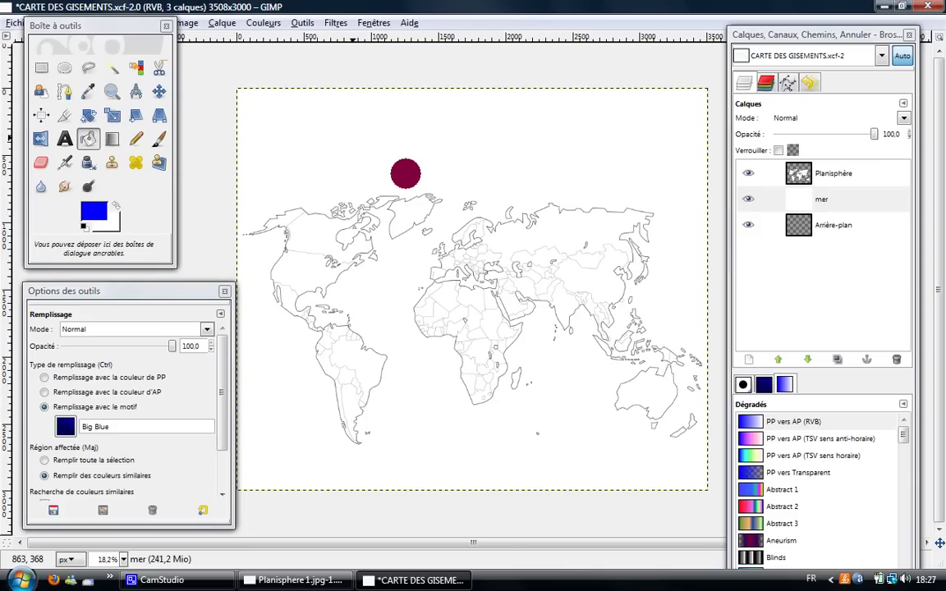
click(406, 174)
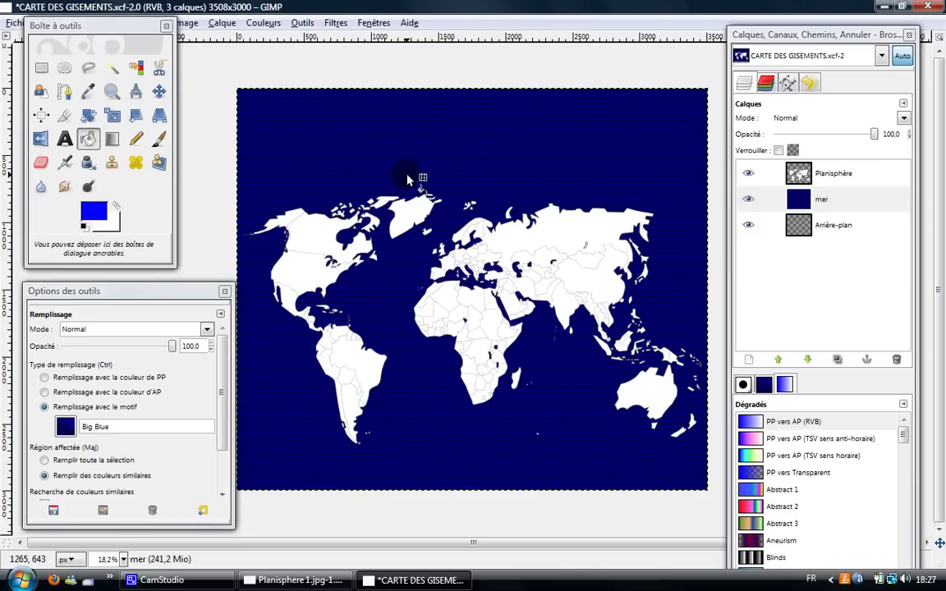
key(ctrl+z)
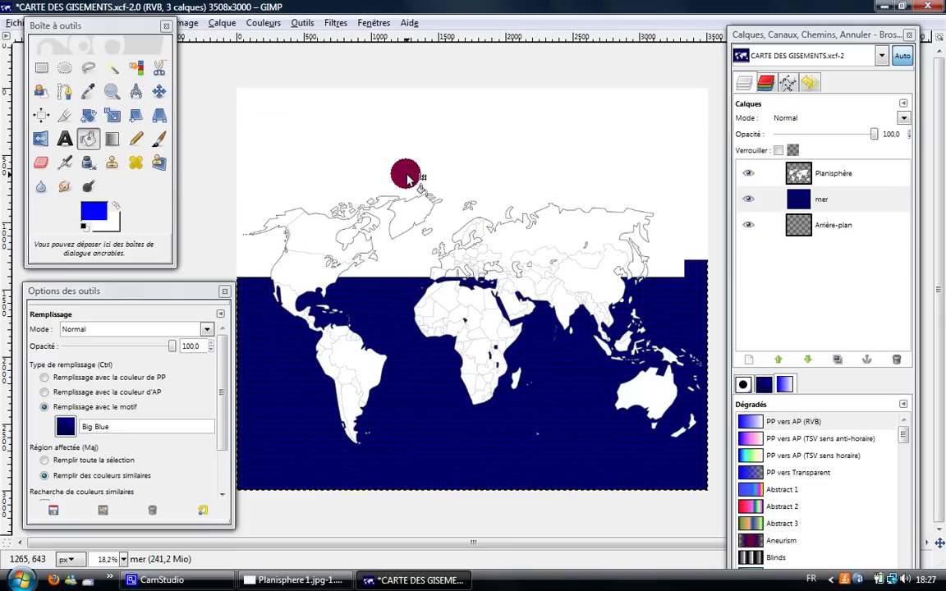
drag(129, 291, 131, 252)
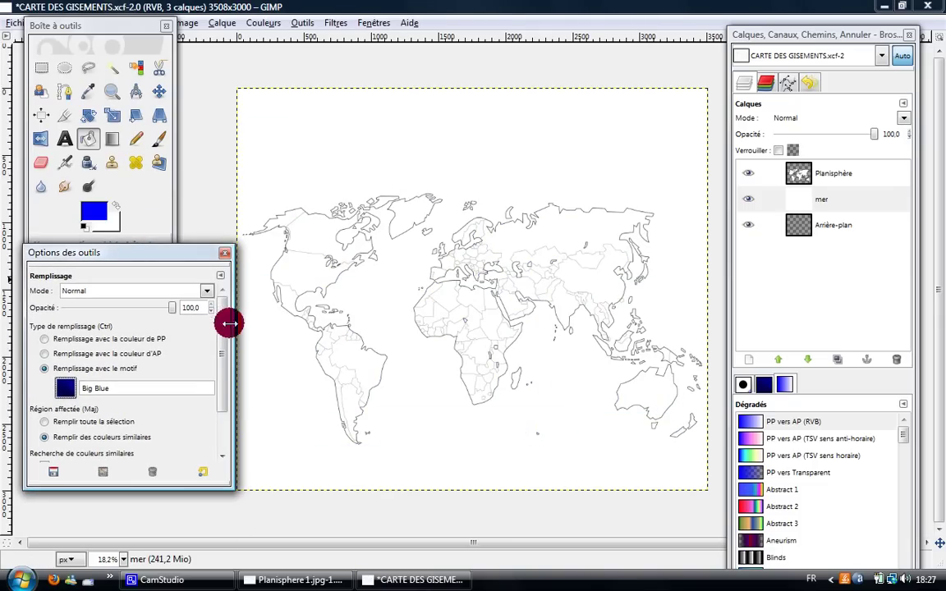
Close the fill settings, activate mer, and select the Blend tool with its options shown.
click(223, 254)
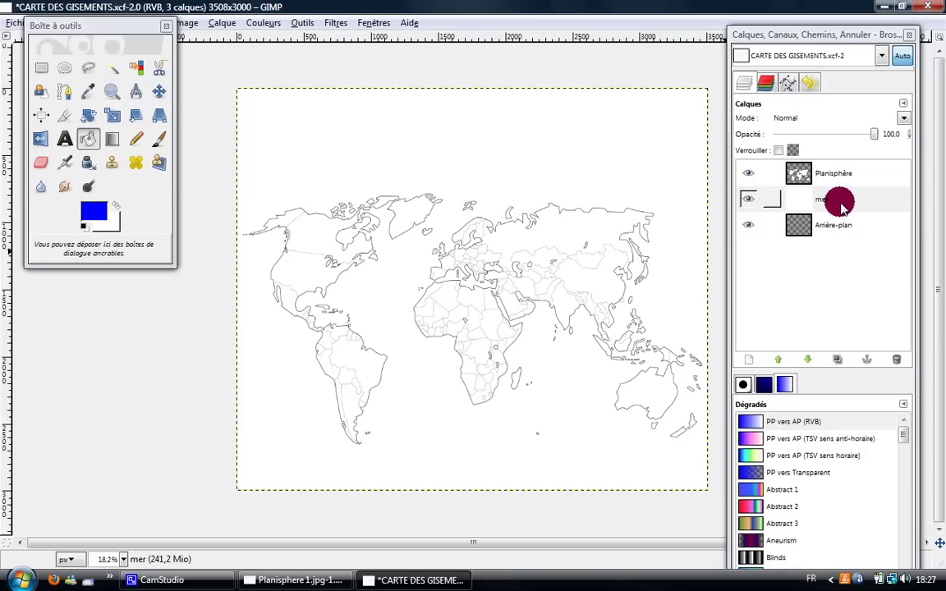
click(841, 205)
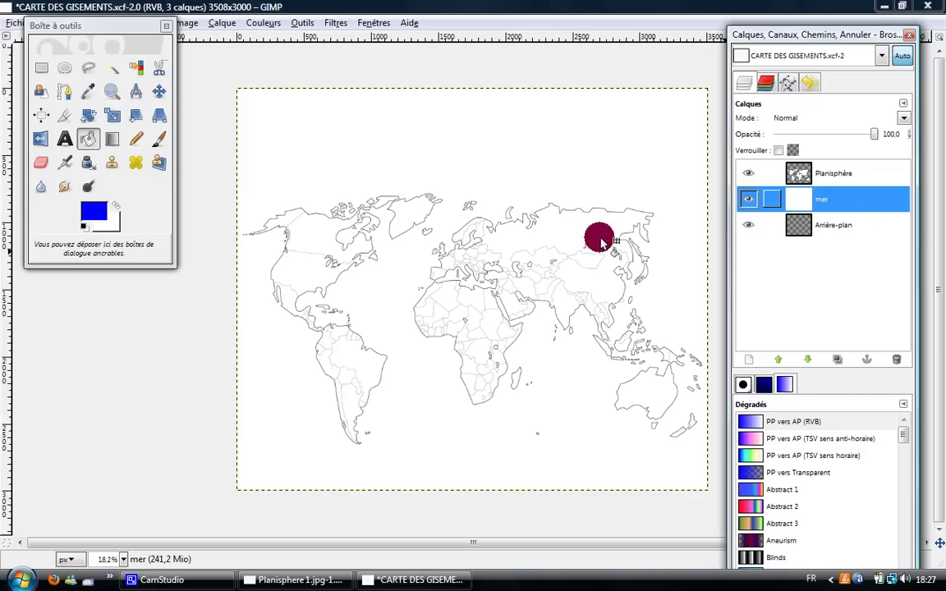
click(113, 139)
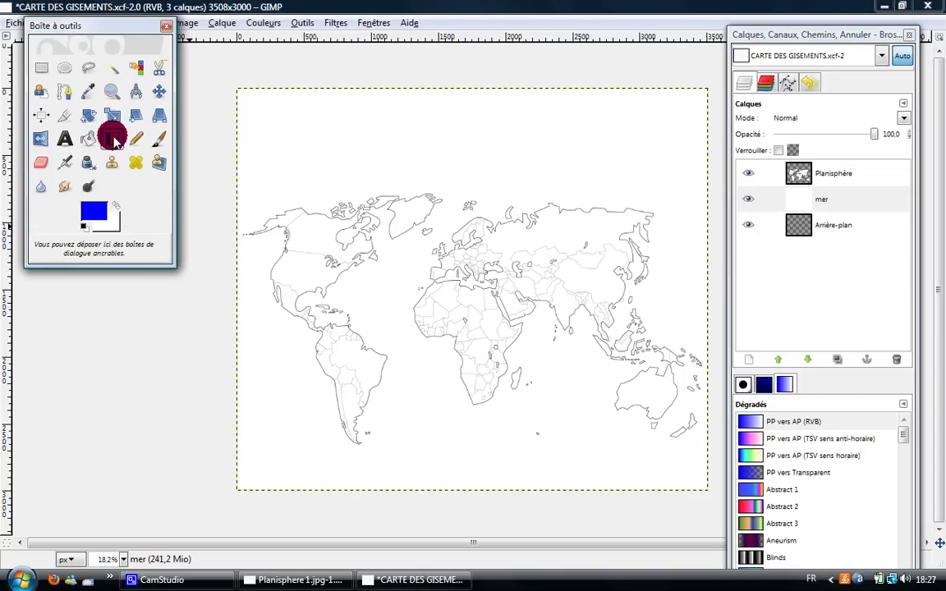
double_click(112, 139)
drag(133, 32, 147, 283)
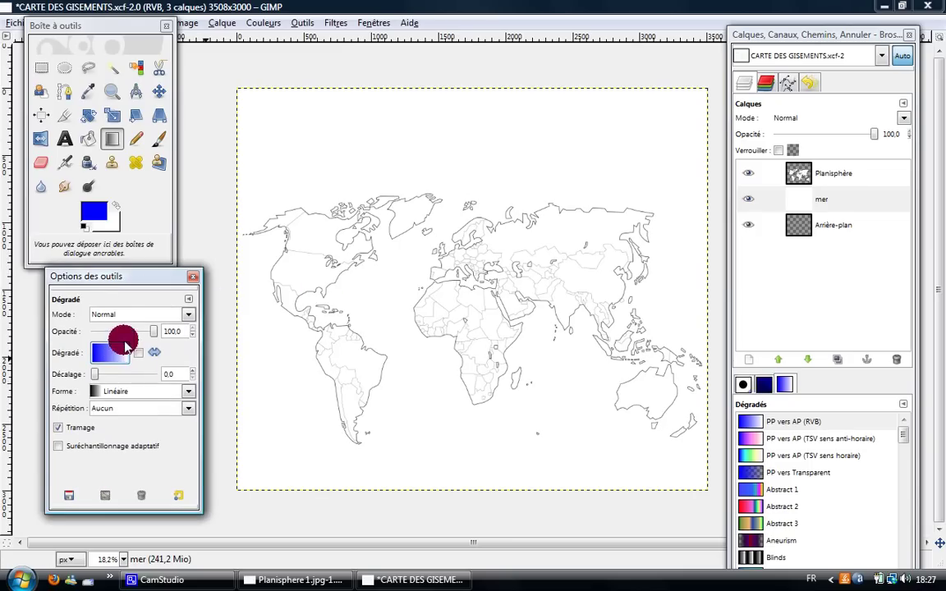
Set the foreground to red, draw a vertical red gradient up mer, then undo it.
click(93, 213)
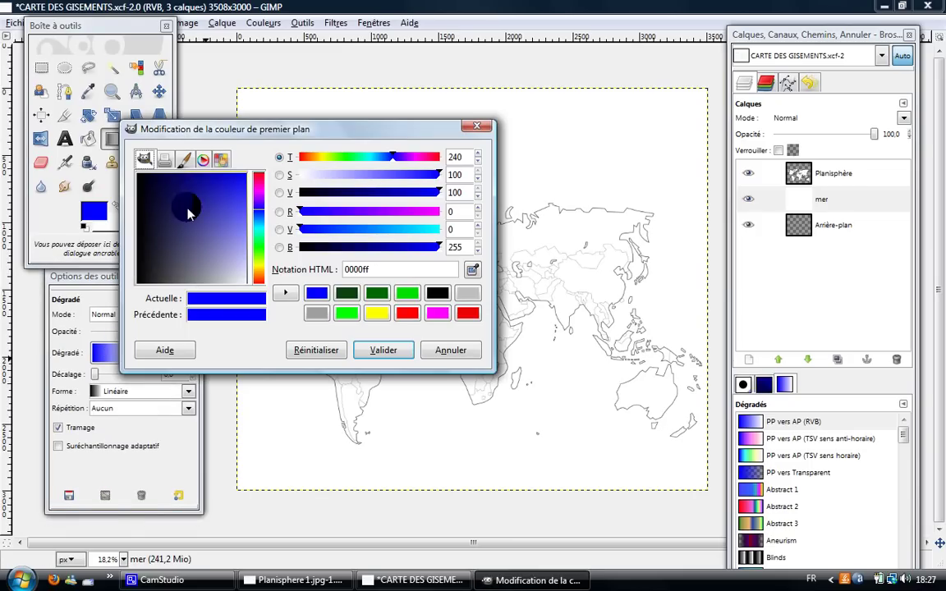
click(405, 313)
click(398, 352)
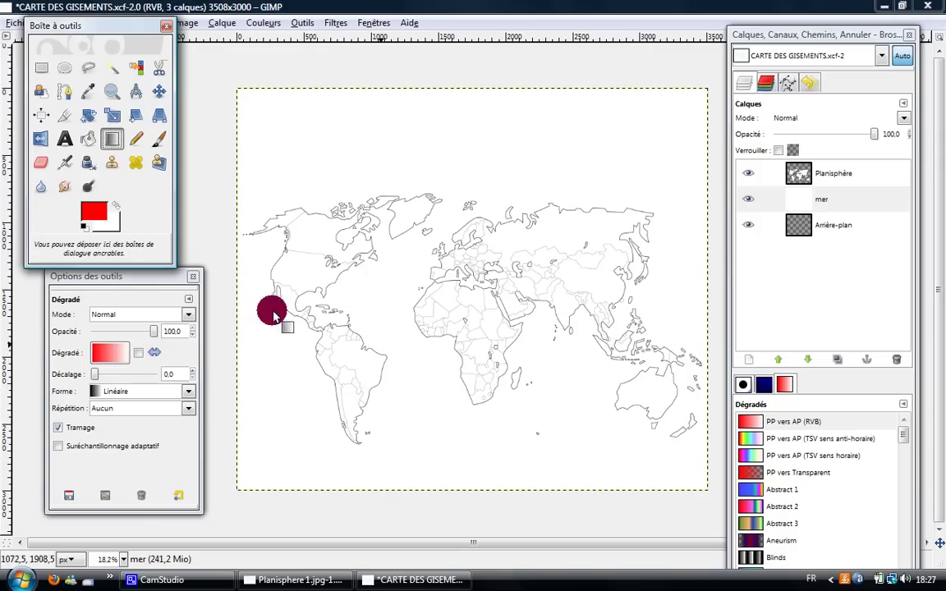
drag(139, 281, 141, 290)
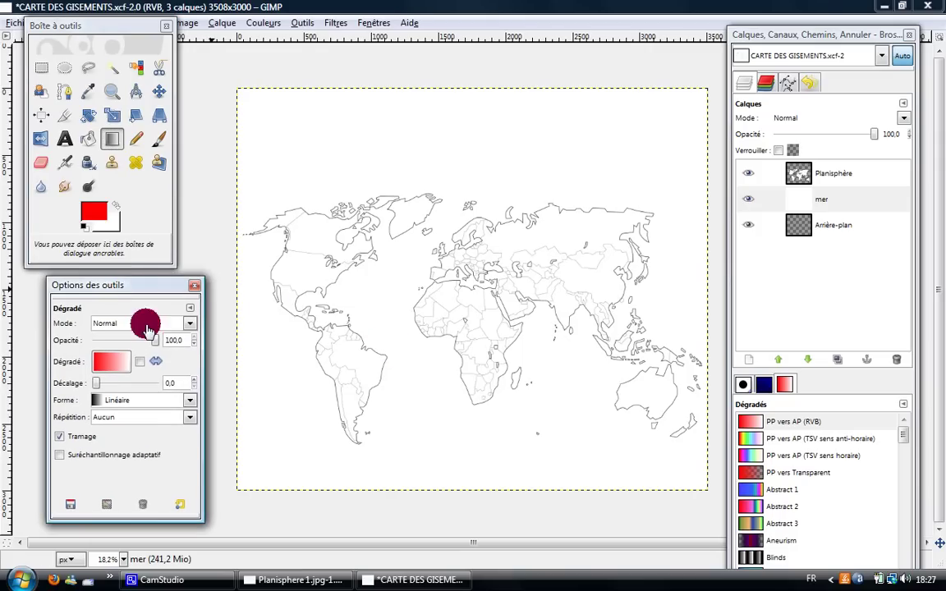
drag(432, 453, 432, 137)
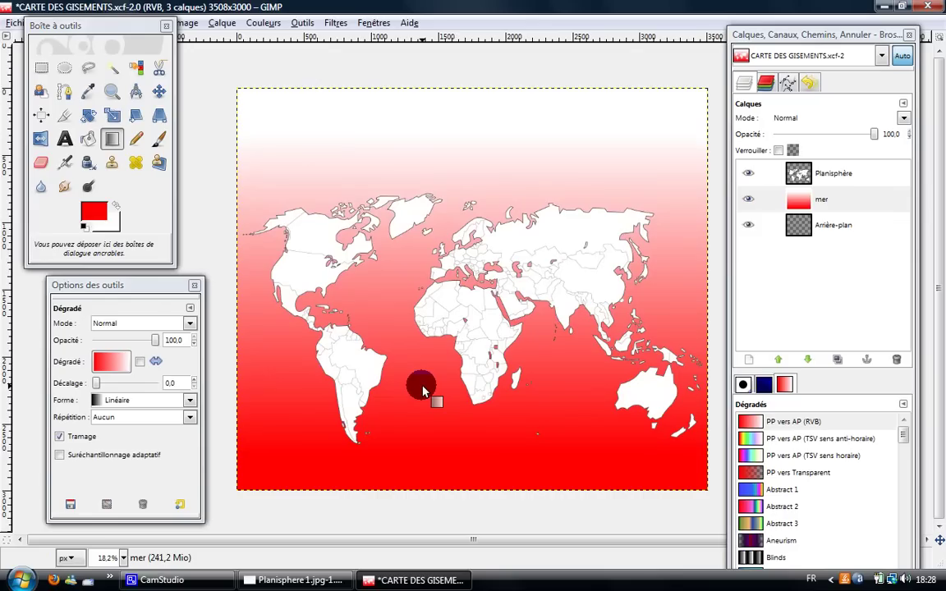
key(ctrl+z)
Set the foreground to dark green 0b410b, draw a diagonal gradient on mer, then undo it.
click(90, 210)
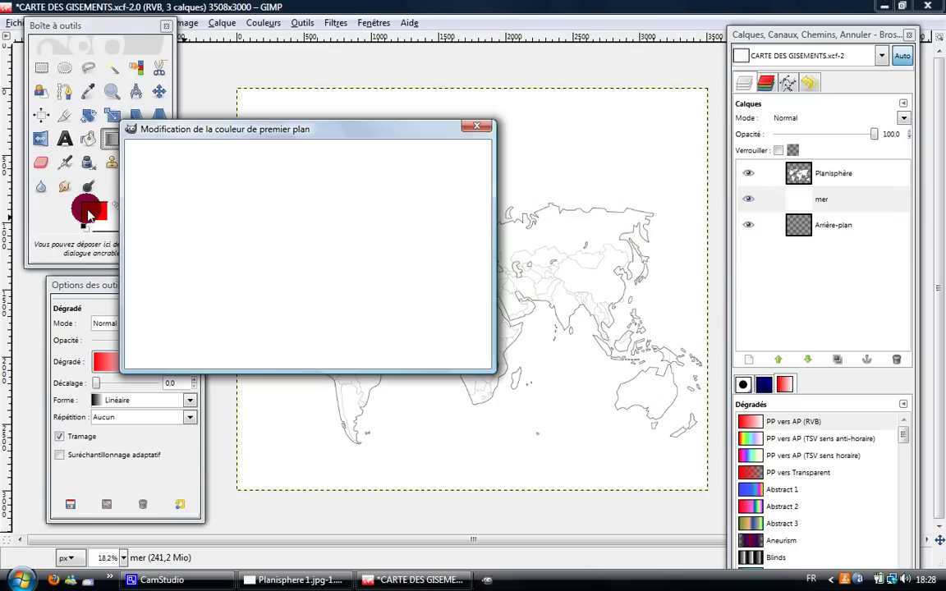
click(377, 294)
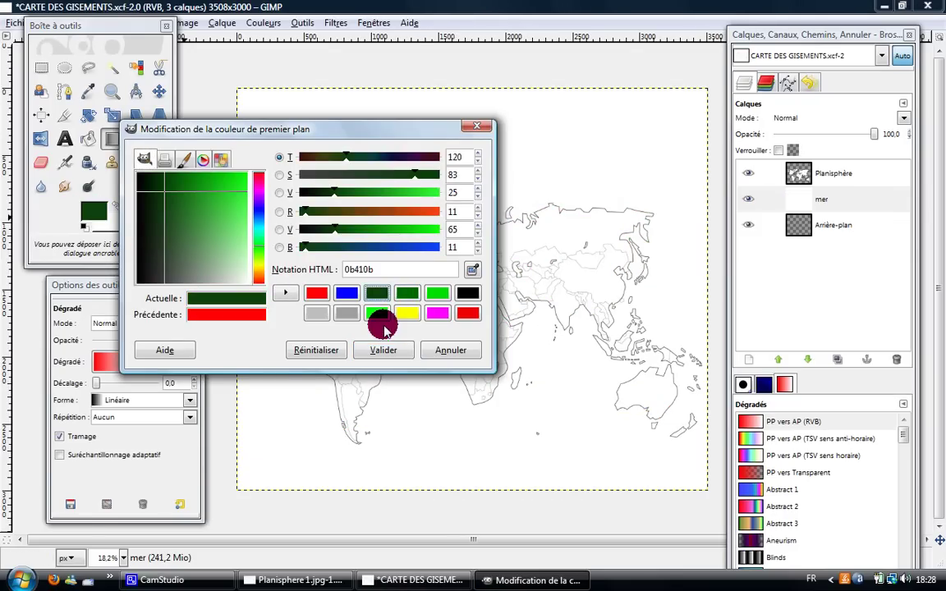
click(384, 348)
mouse_move(411, 436)
mouse_down()
mouse_move(413, 129)
mouse_move(556, 136)
mouse_up()
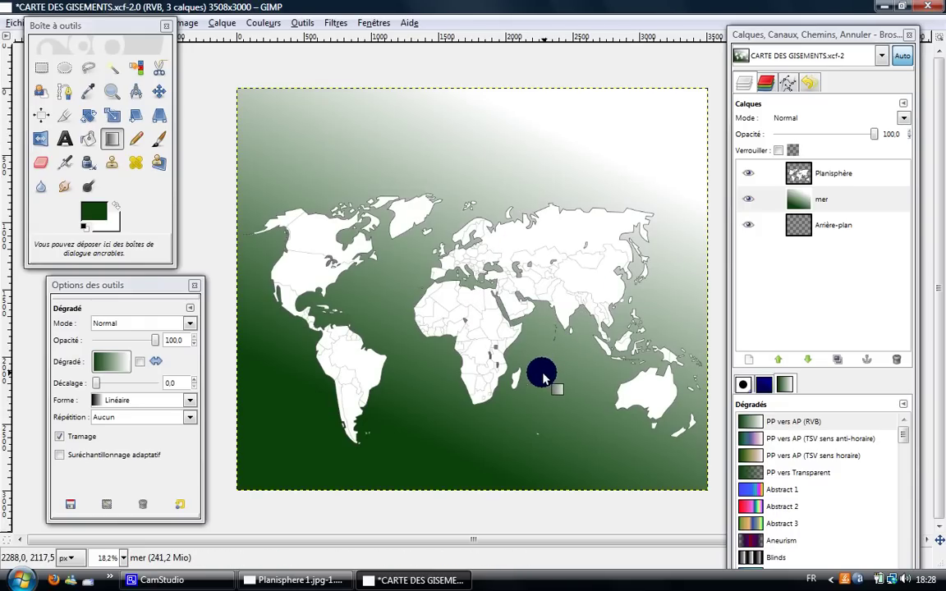
key(ctrl+z)
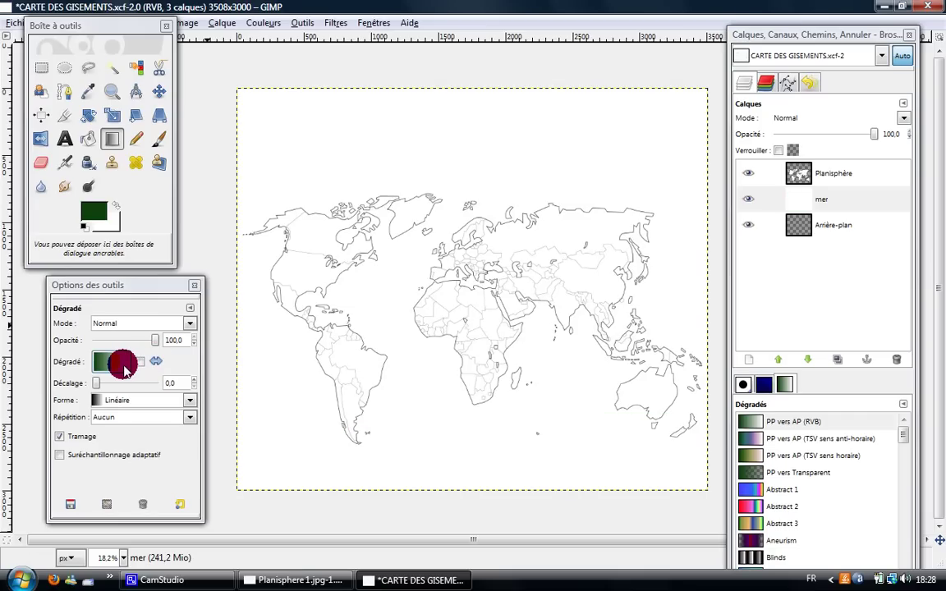
click(96, 210)
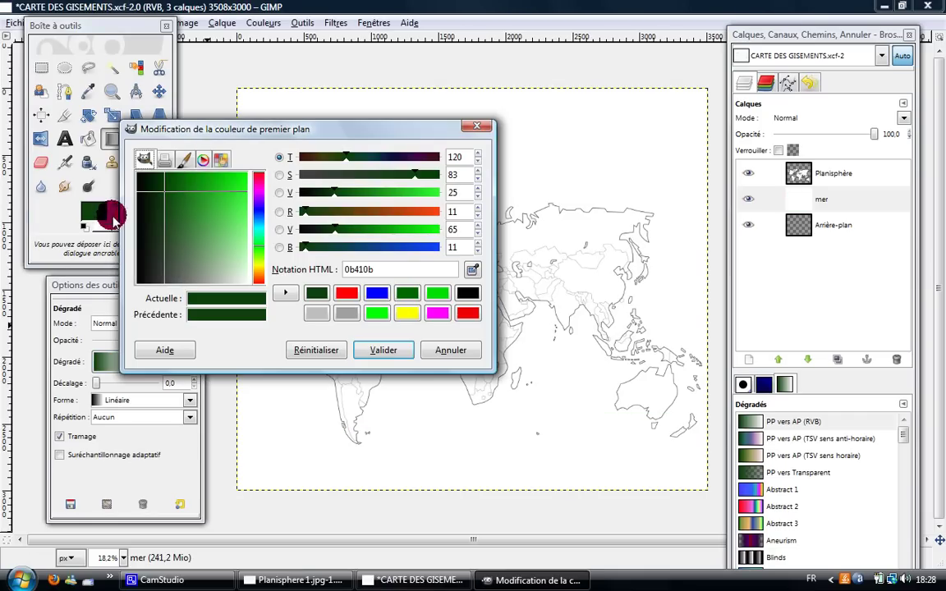
Set the foreground to blue, draw a vertical Abstract 1 gradient on mer, then undo it.
click(407, 293)
click(373, 293)
click(382, 350)
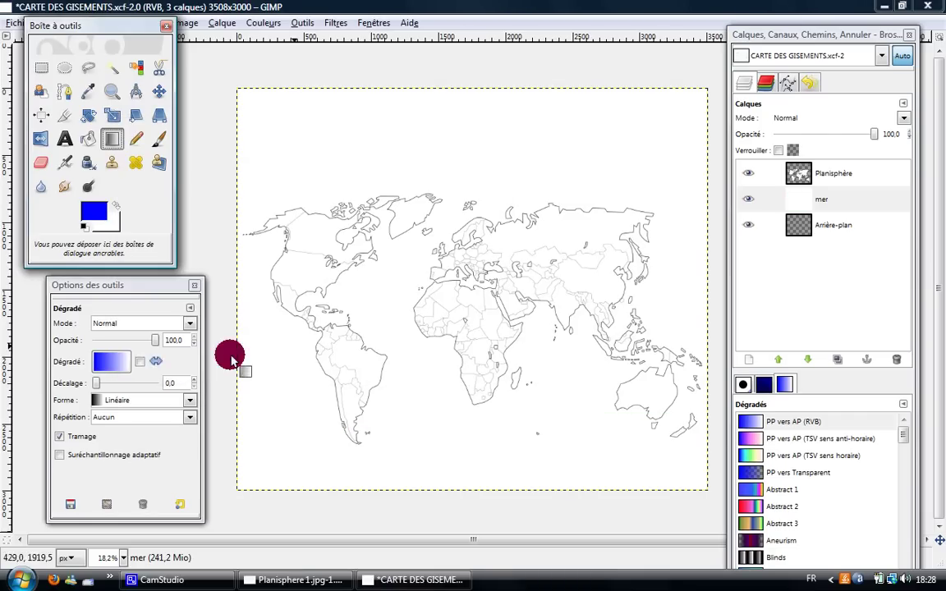
click(122, 365)
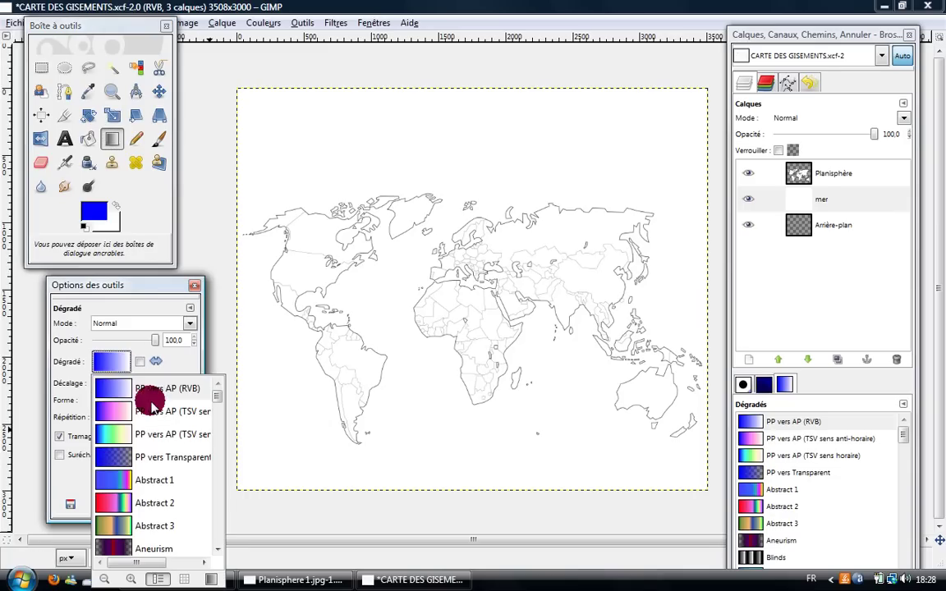
click(121, 481)
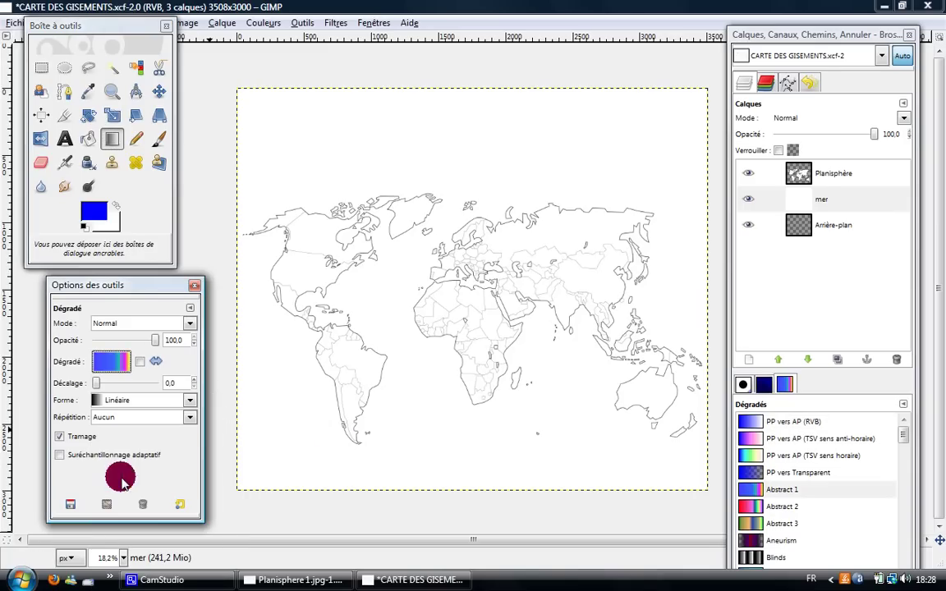
drag(436, 448, 437, 126)
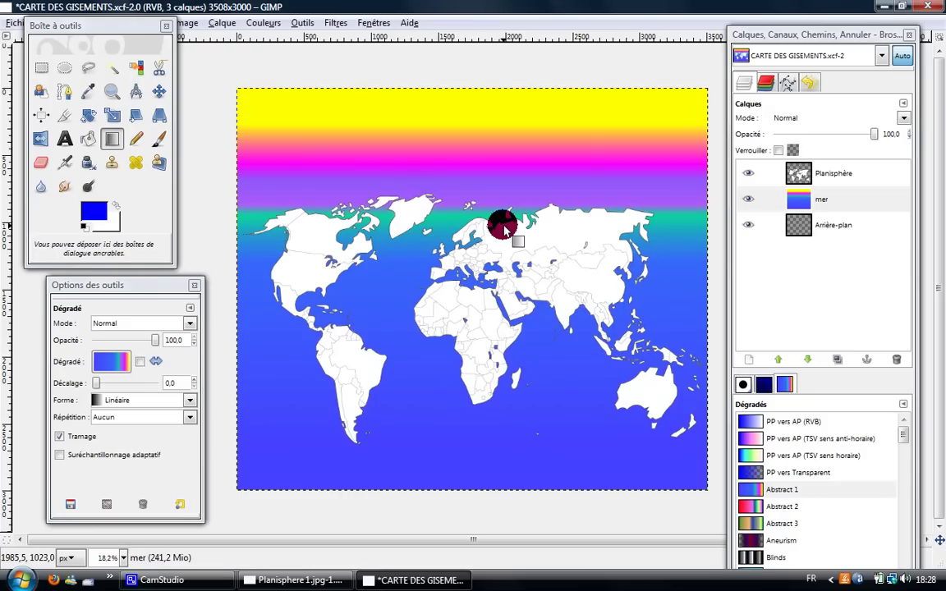
key(ctrl+z)
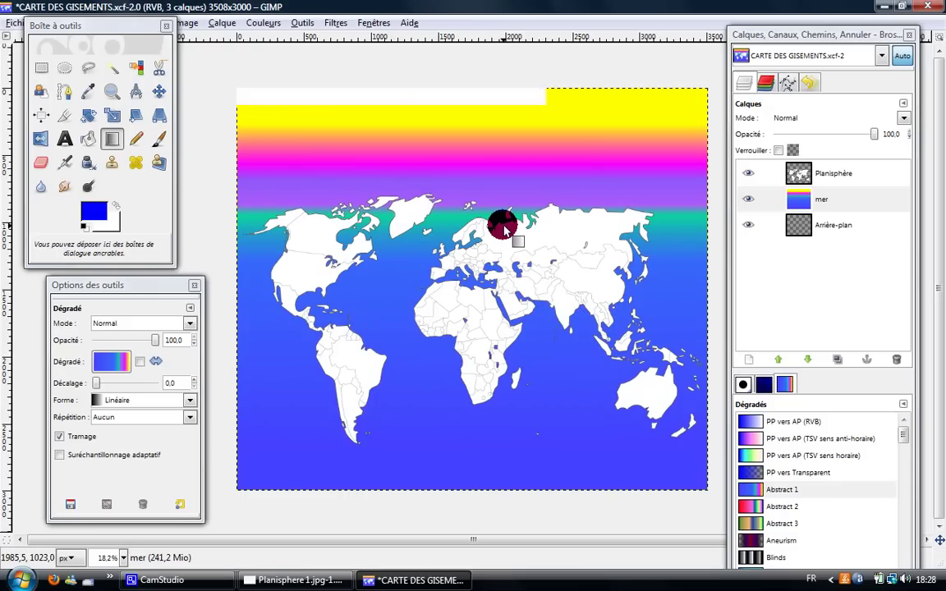
Fill the mer layer with the PP vers Transparent gradient, dragged from the bottom upward.
click(103, 363)
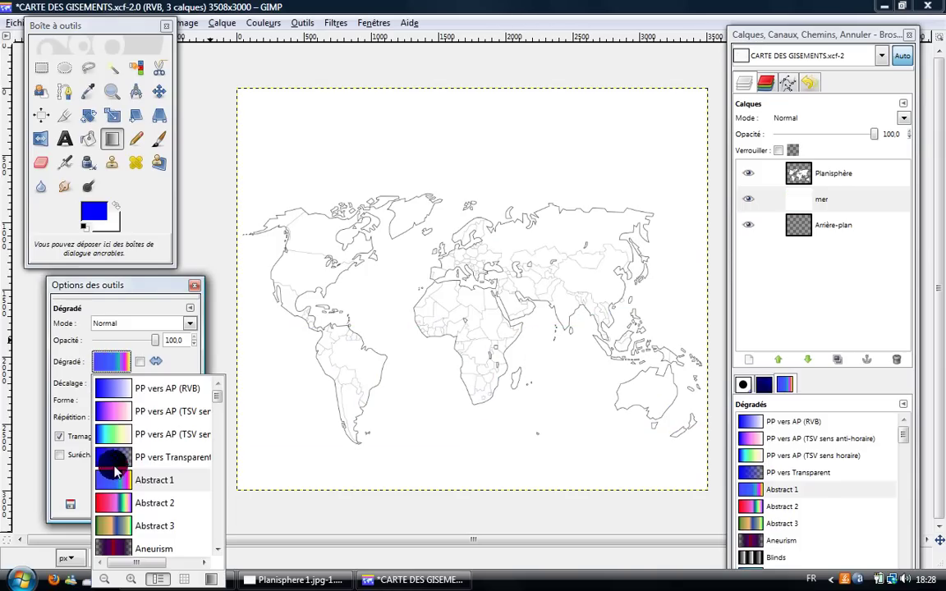
click(109, 457)
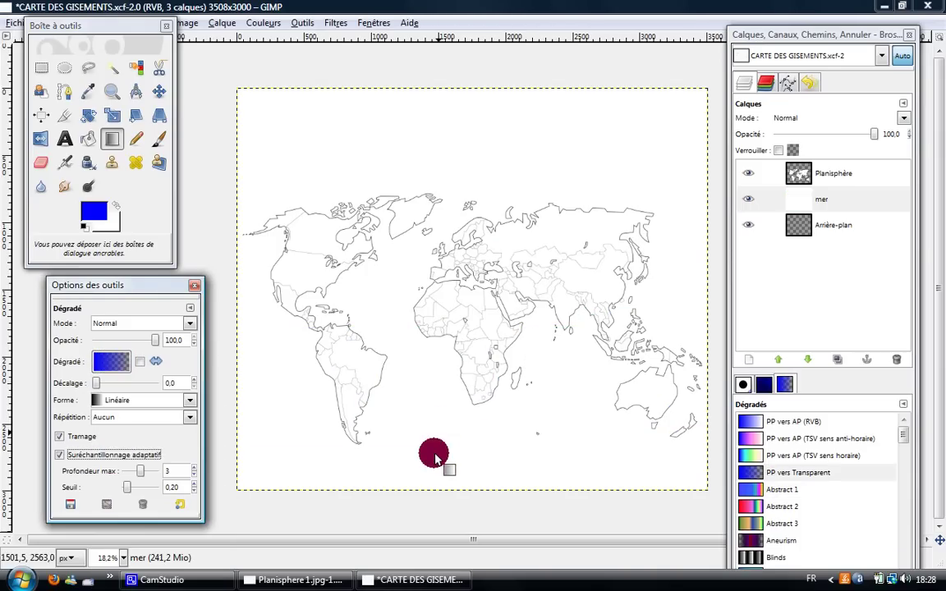
drag(434, 454, 439, 138)
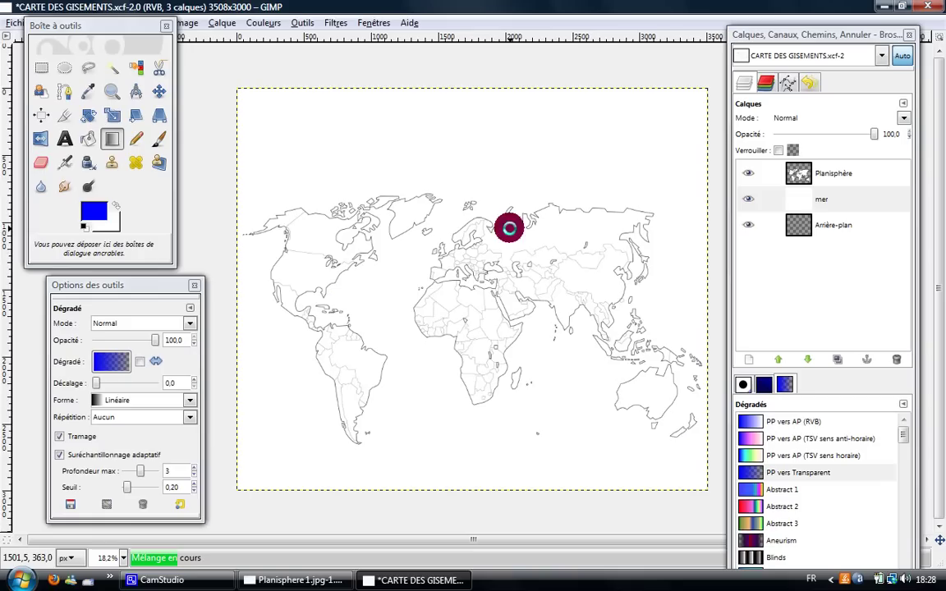